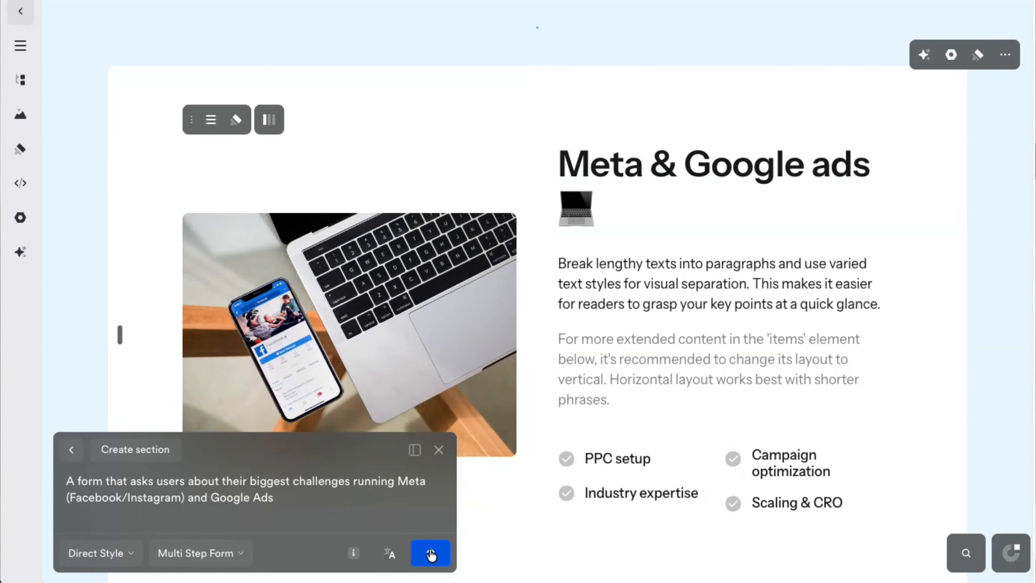
left_click(21, 252)
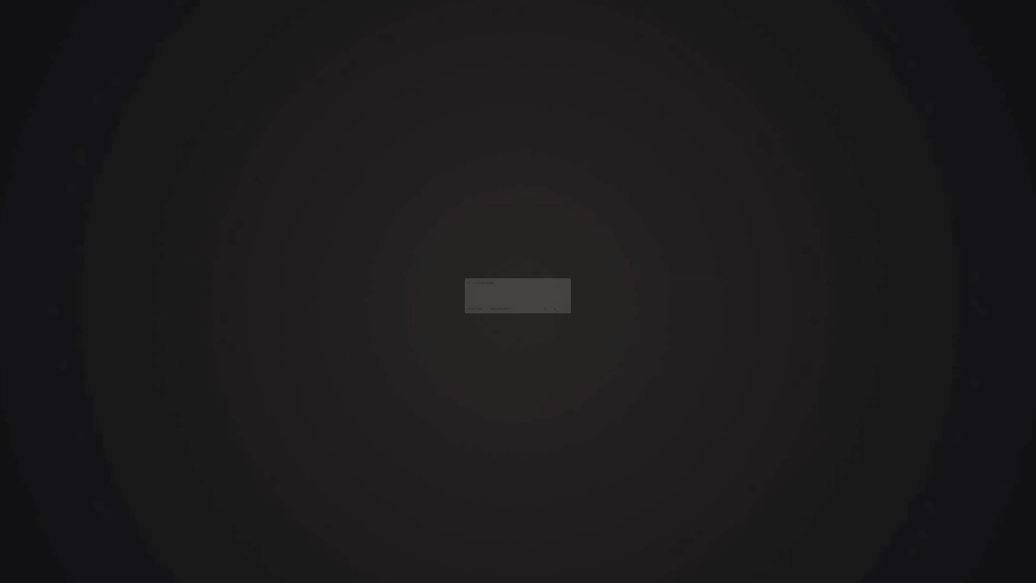
type("I want to ca")
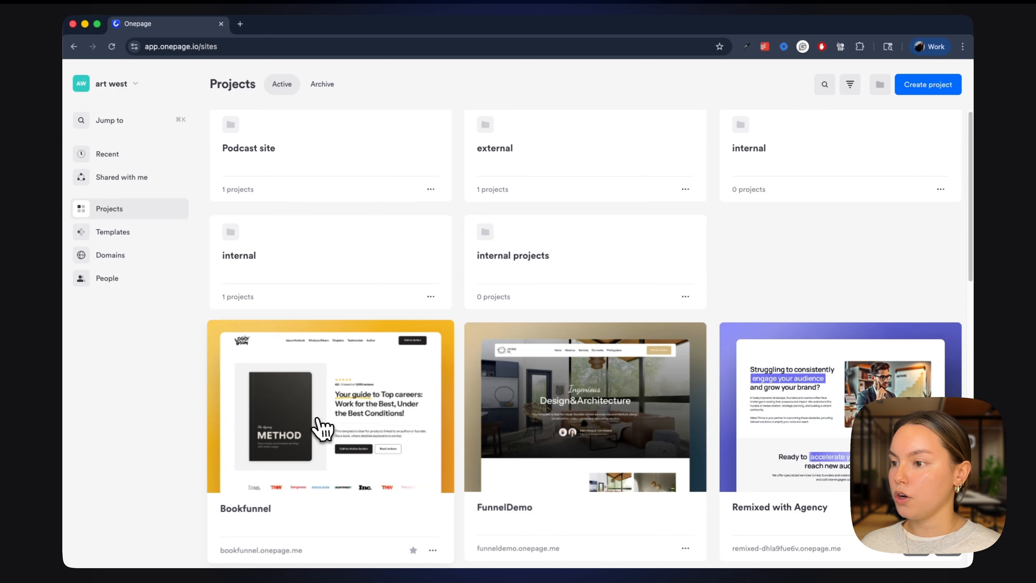
Open the Bookfunnel project and start an AI-created section between "Who is it for" and "What will you learn".
left_click(322, 427)
left_click(343, 266)
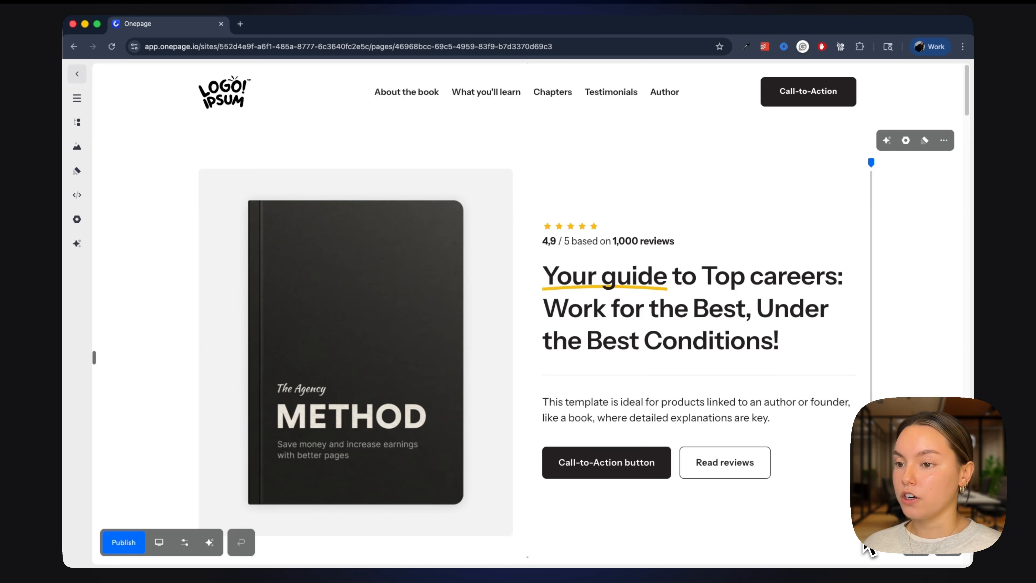
scroll(797, 518, "down", 12)
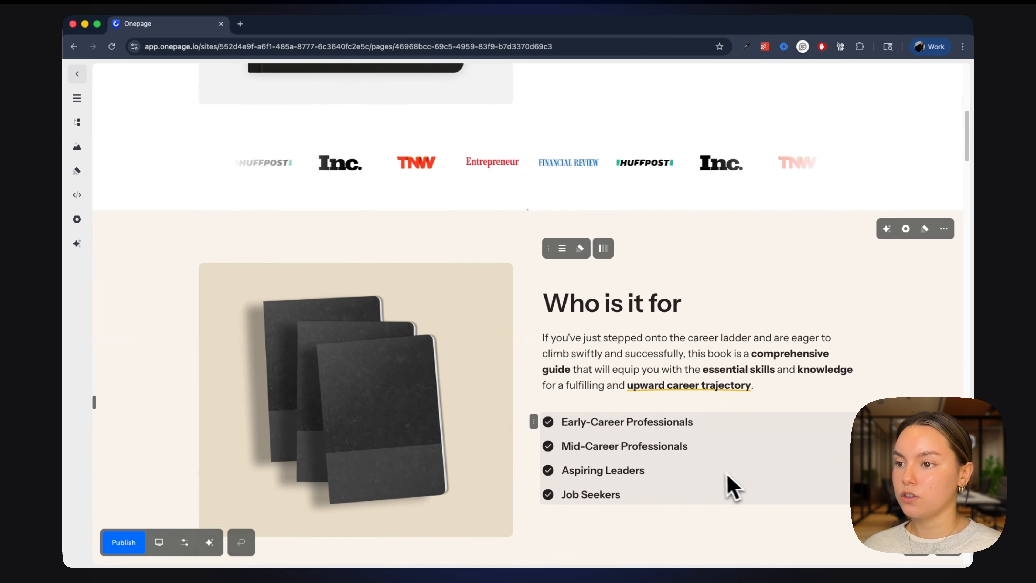
scroll(730, 486, "down", 5)
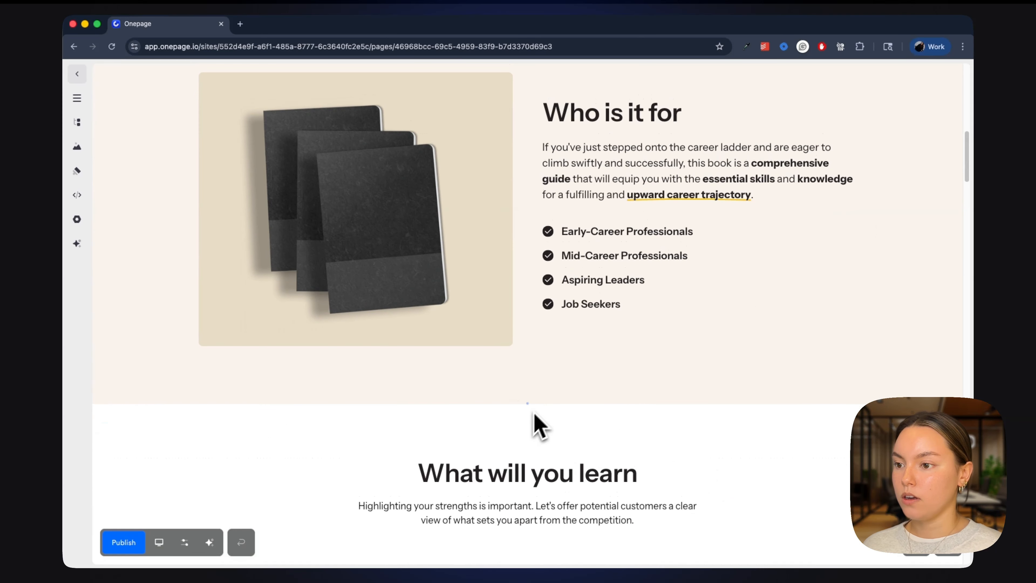
left_click(528, 404)
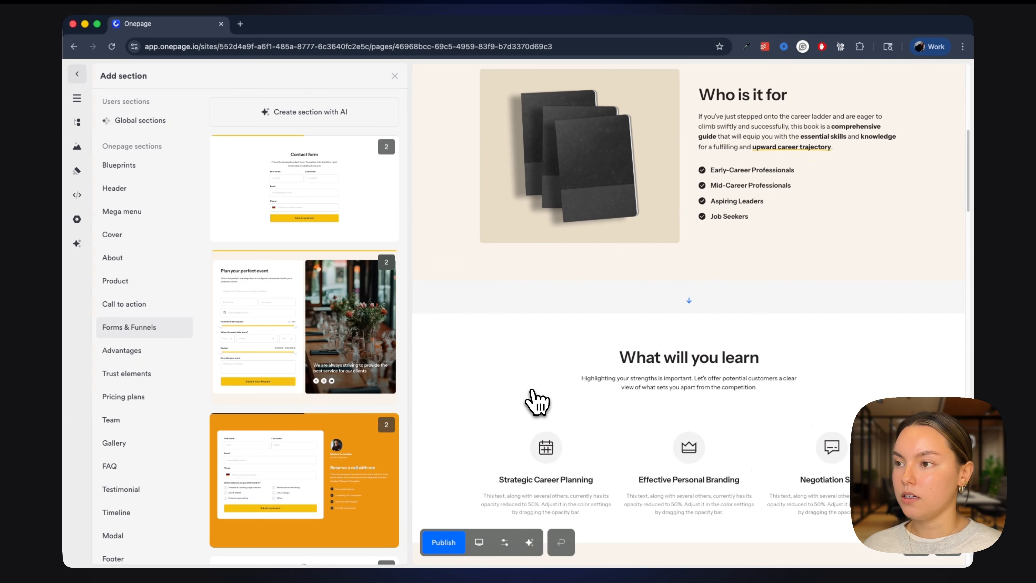
left_click(265, 114)
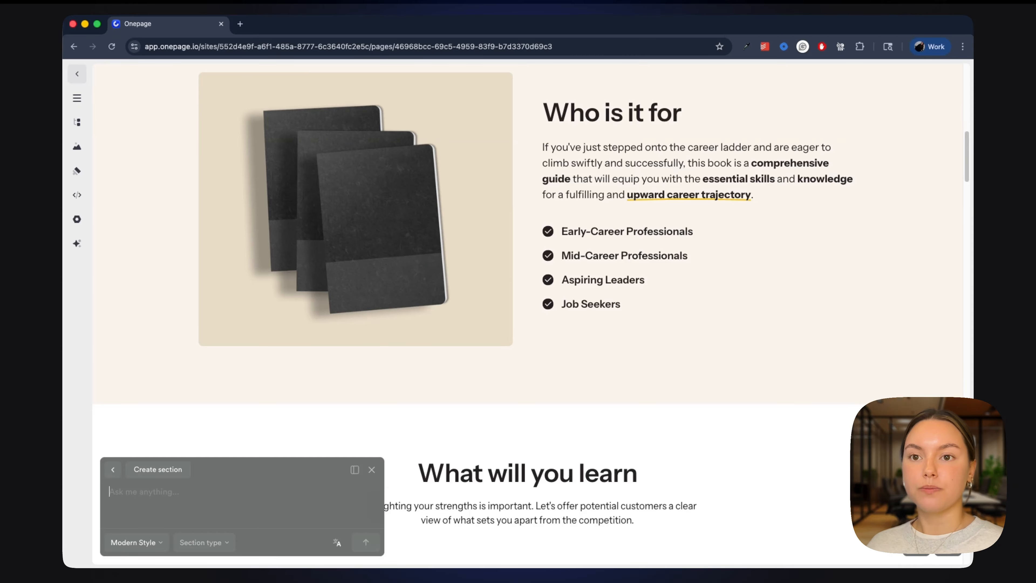
Review the style options for the new section and set its section type to Multi Step Form.
left_click(149, 543)
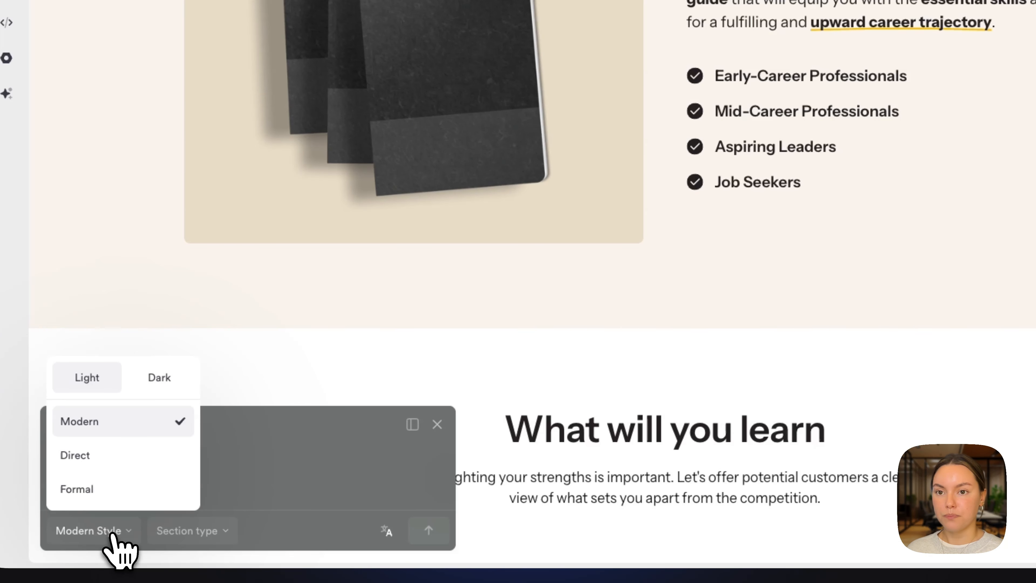
mouse_move(155, 418)
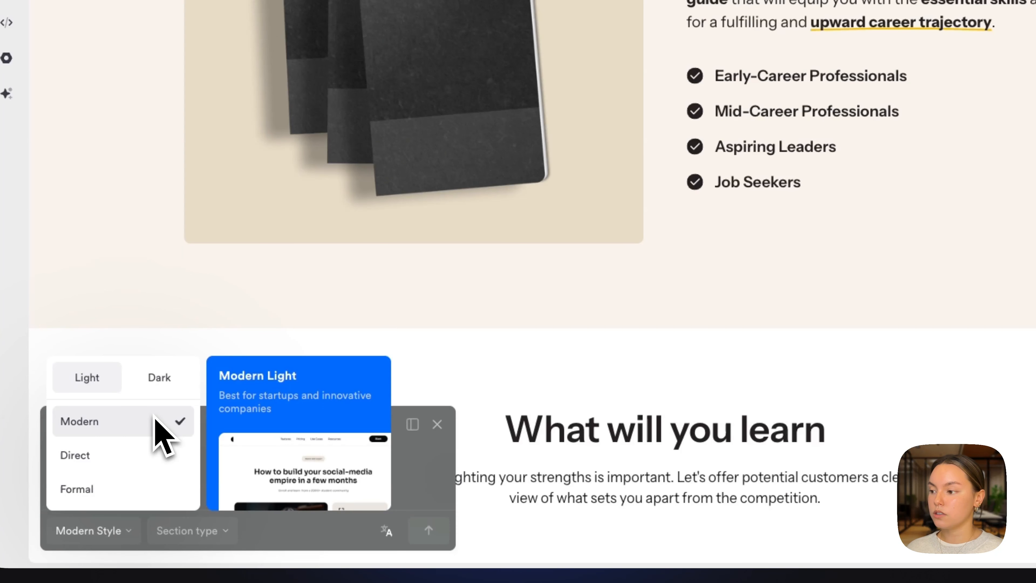
mouse_move(150, 450)
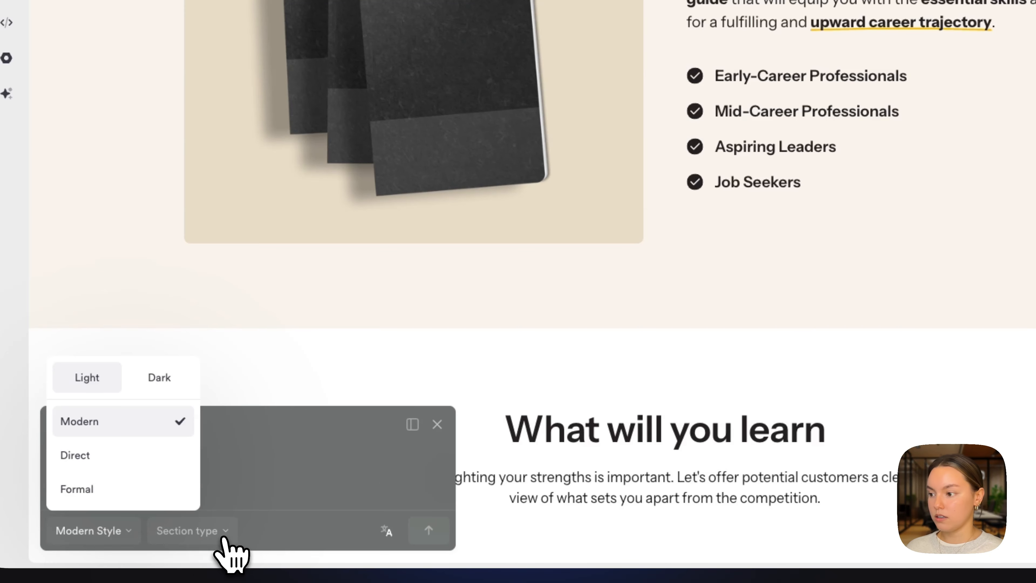
left_click(202, 536)
left_click(202, 535)
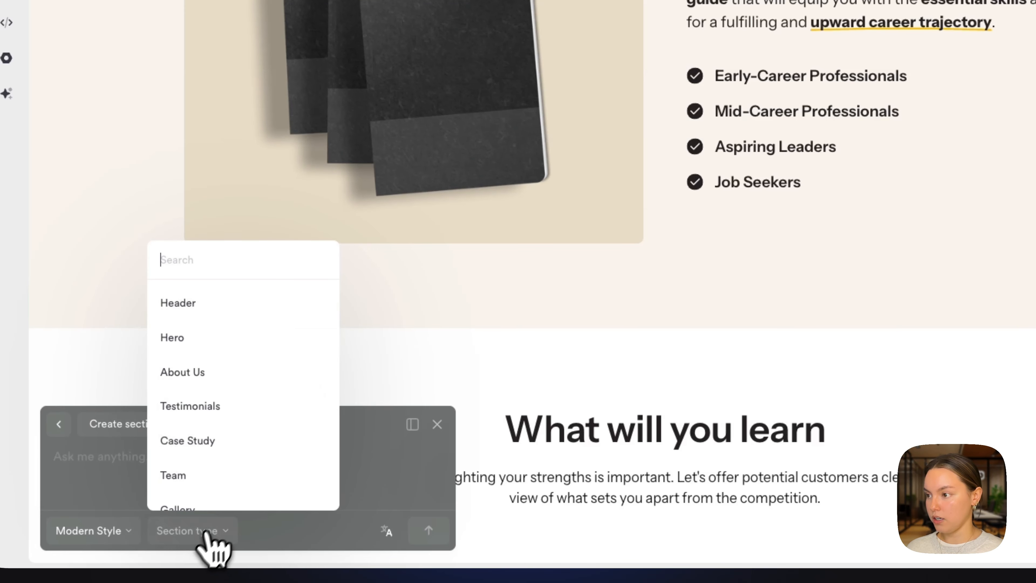
scroll(248, 416, "down", 5)
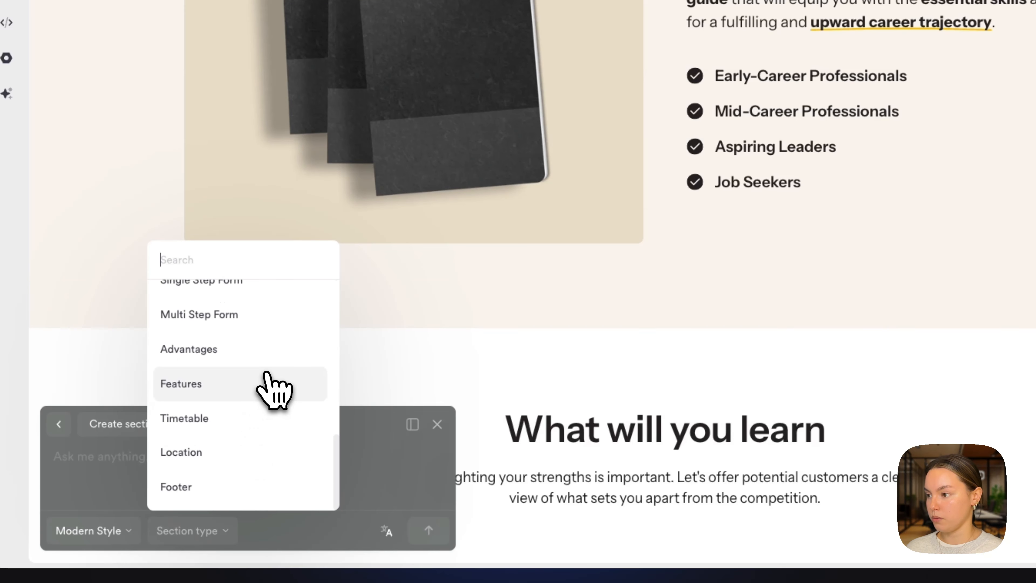
left_click(265, 317)
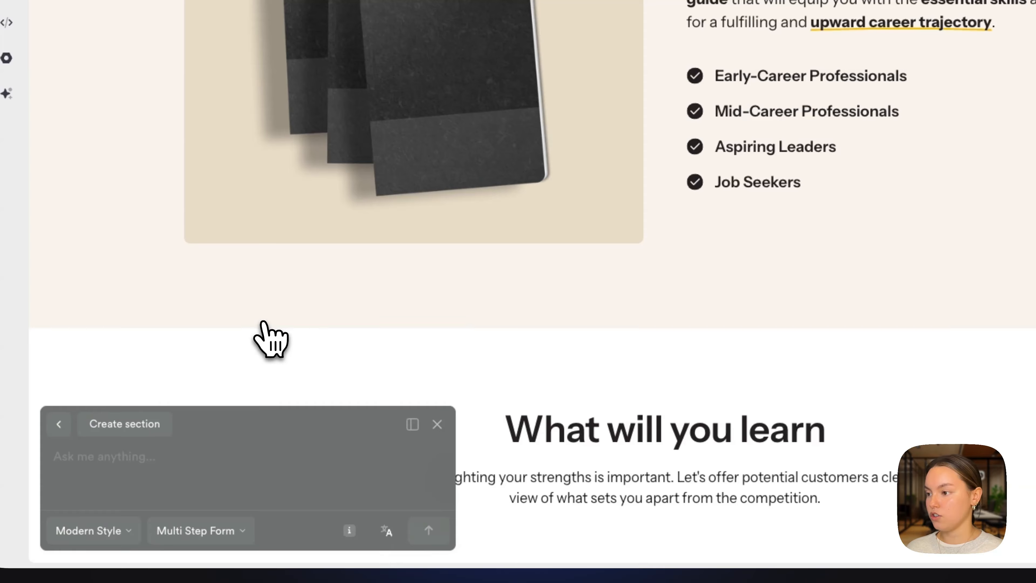
Generate the section from the prompt "Create a career coaching book order funnel. 3 steps." and approve it.
left_click(185, 458)
type("Create a career coaching book order funnel. 3 steps.")
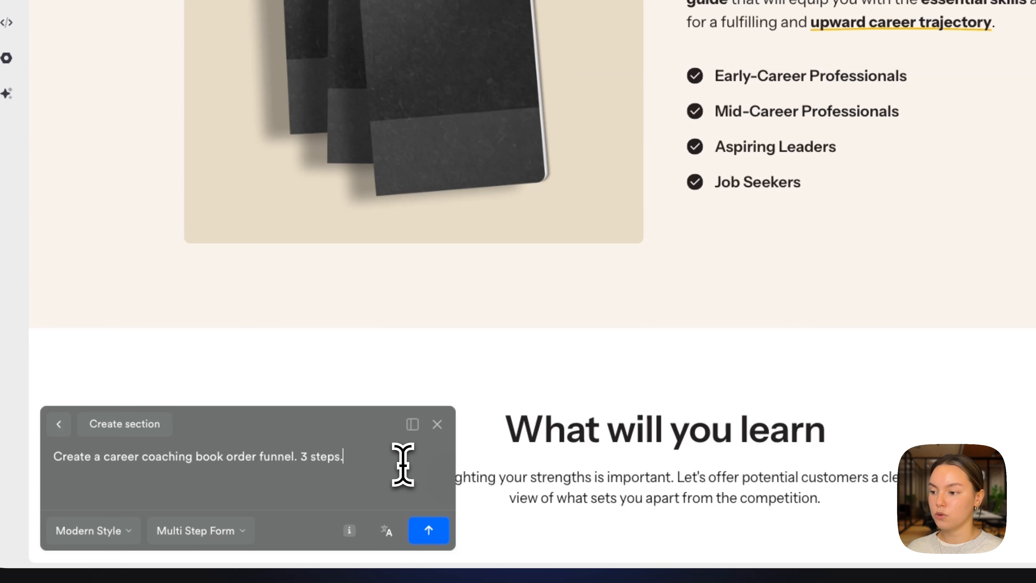
left_click(428, 529)
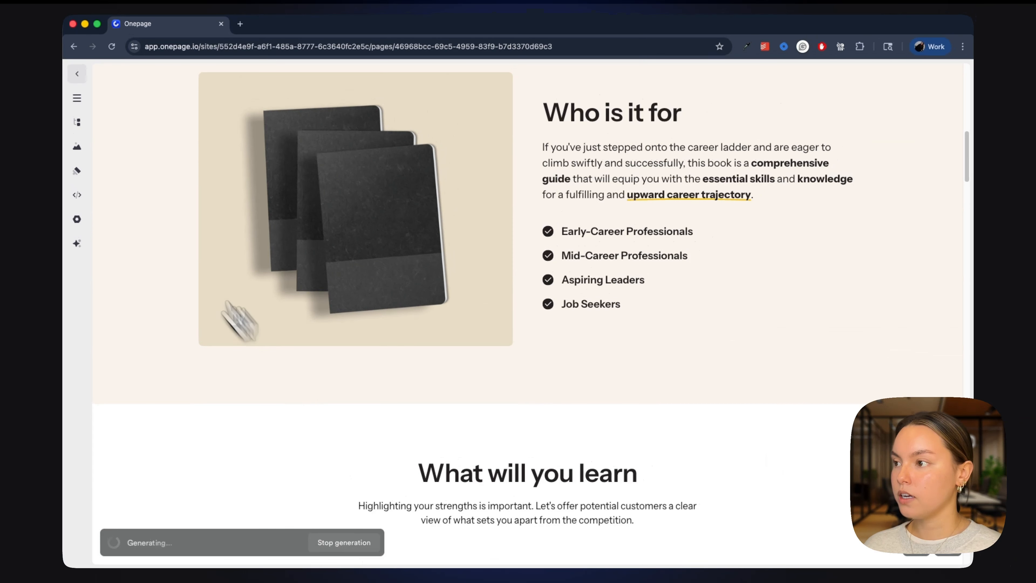
left_click(77, 243)
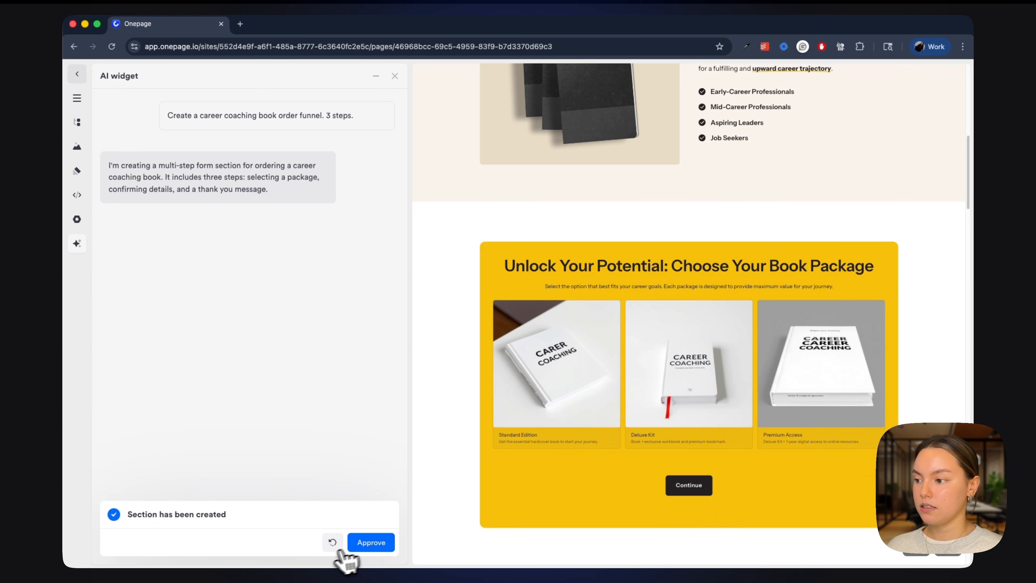
left_click(369, 546)
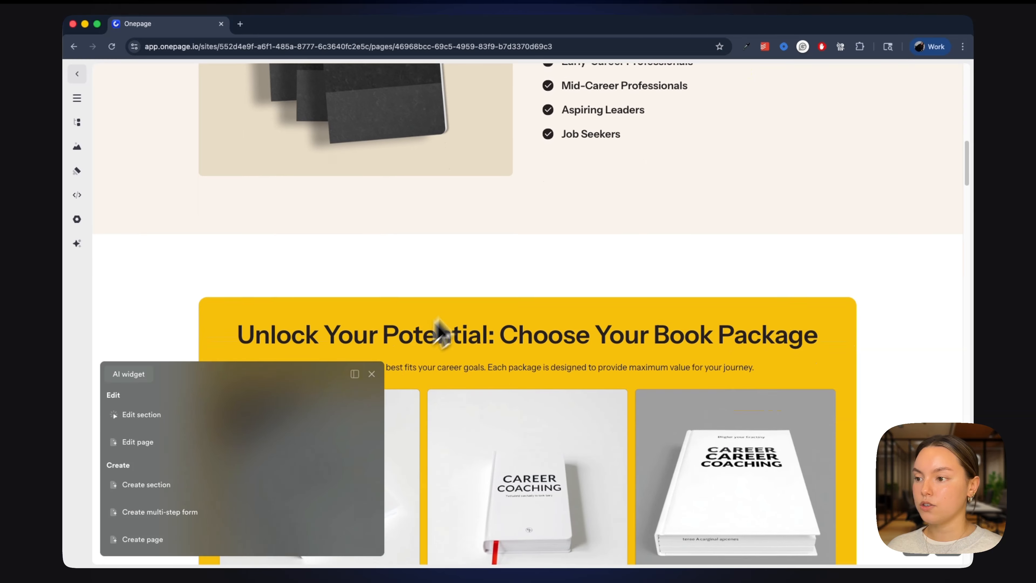
left_click(372, 374)
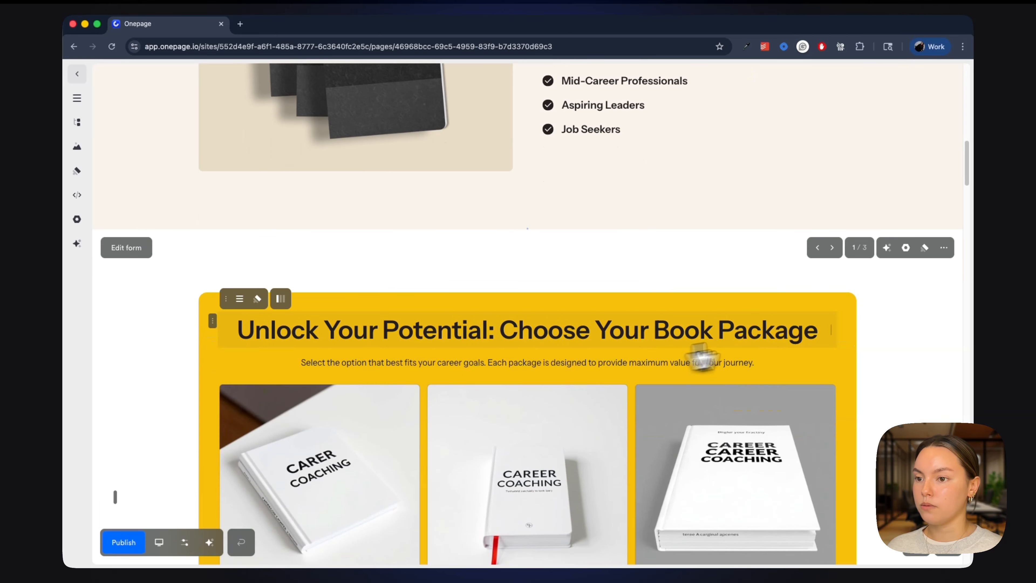
Look through all steps of the generated book order form, from package choice to thank-you message, and return to the first.
scroll(804, 296, "down", 2)
scroll(926, 239, "down", 2)
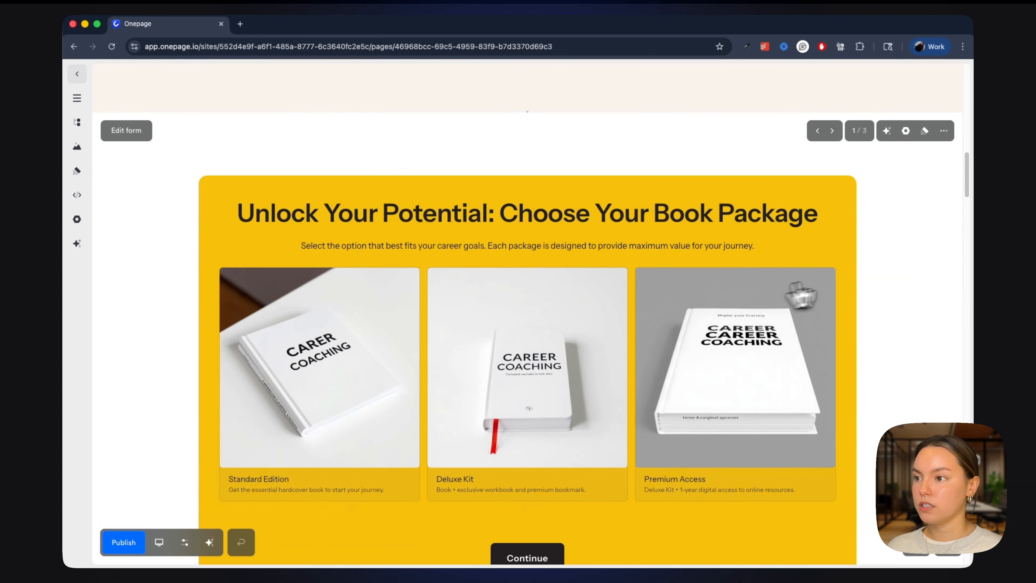
scroll(926, 238, "down", 1)
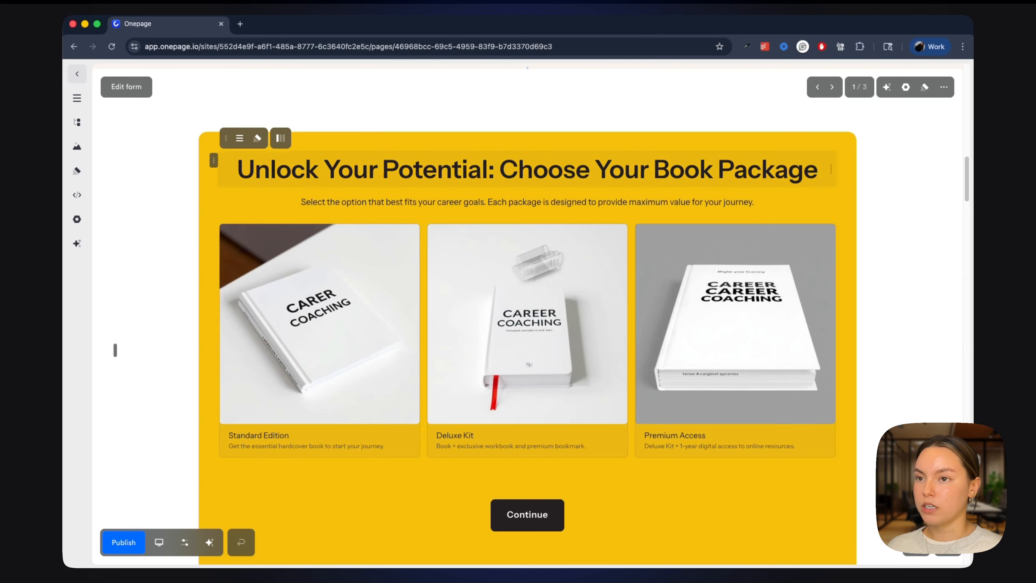
left_click(832, 87)
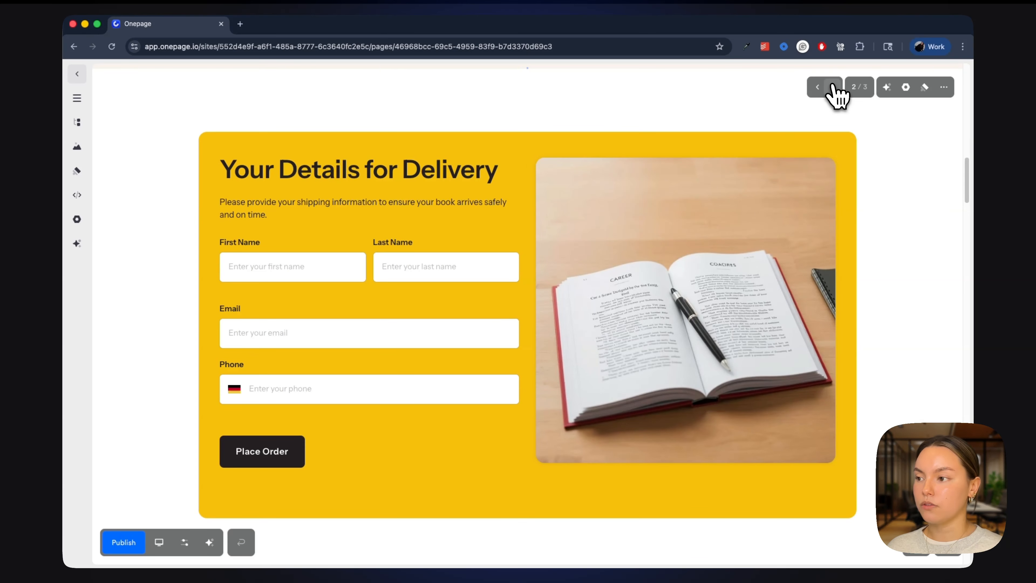
left_click(831, 88)
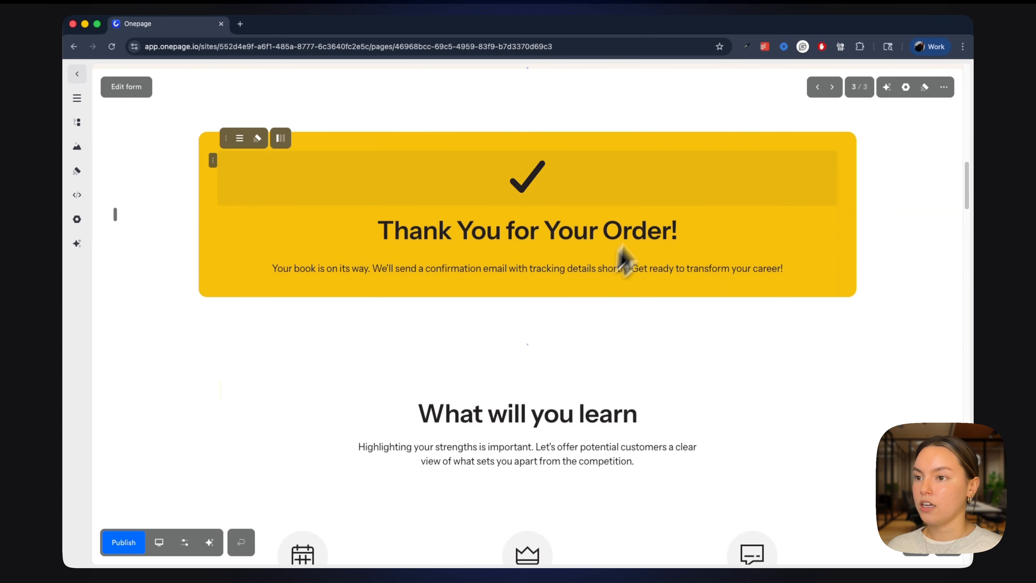
left_click(132, 93)
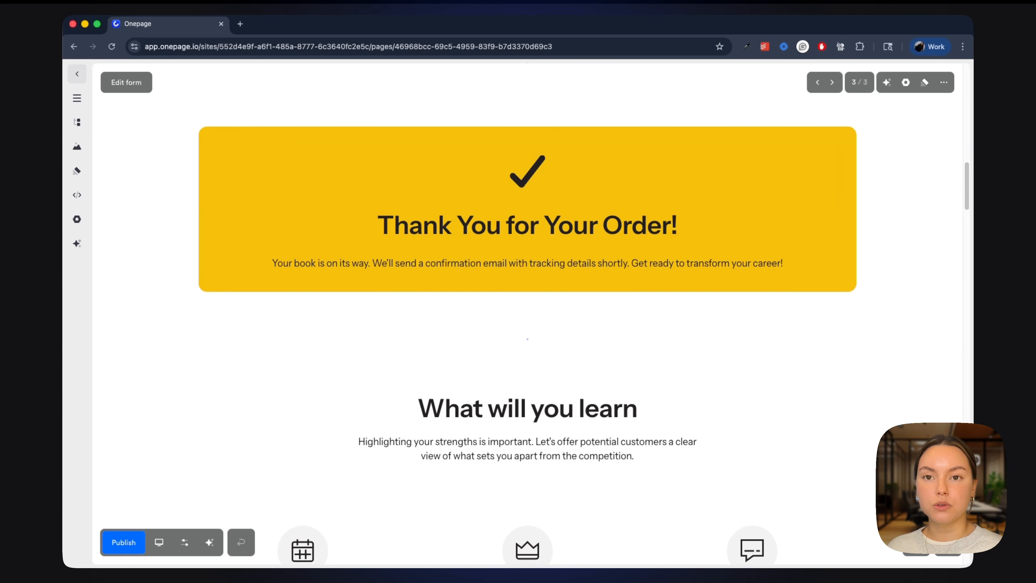
left_click(817, 83)
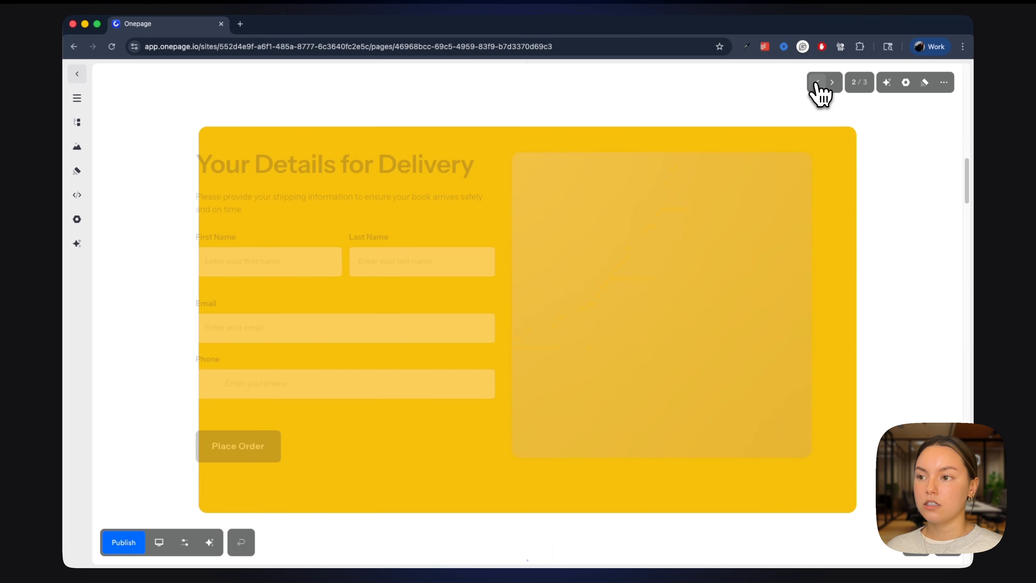
left_click(817, 83)
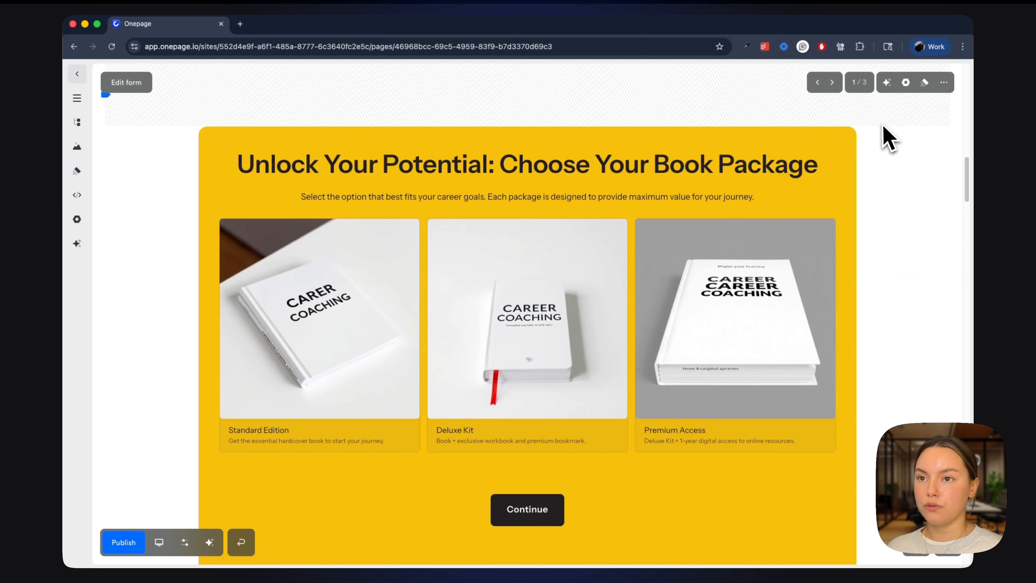
Add a Social element to the form's delivery details step and widen the gap between it and the Place Order button.
left_click(832, 82)
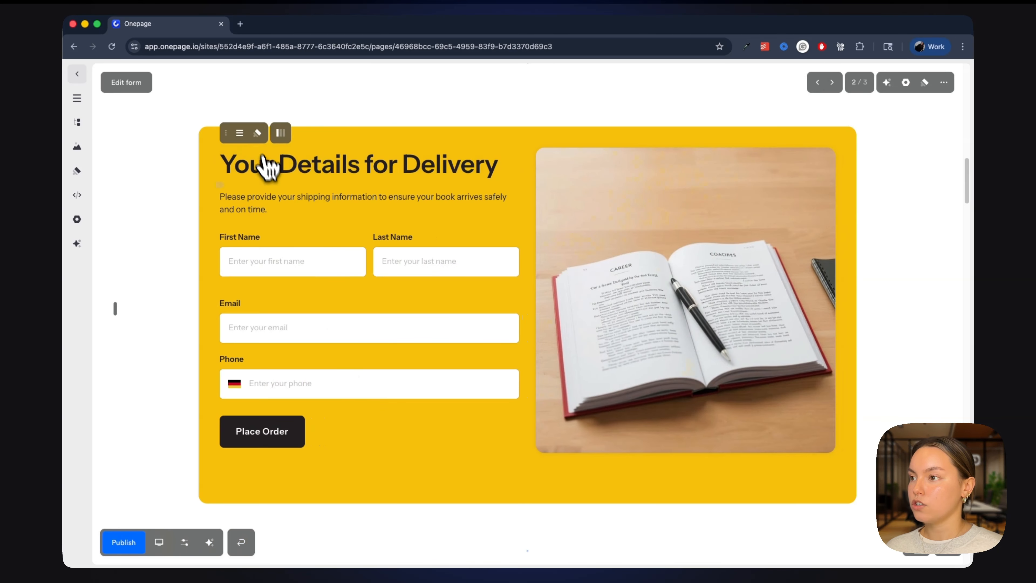
left_click(259, 134)
left_click(544, 164)
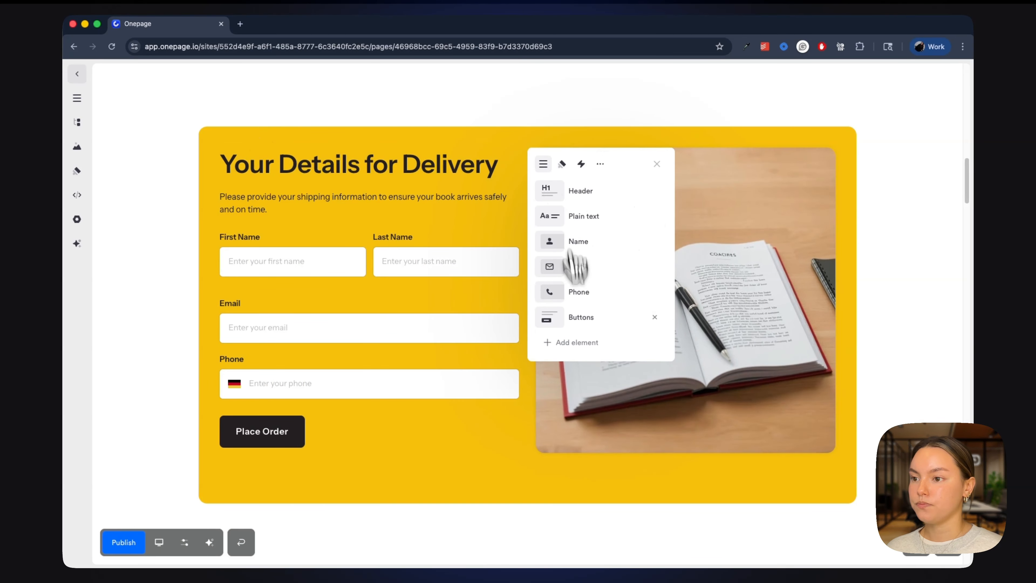
left_click(571, 344)
type("social")
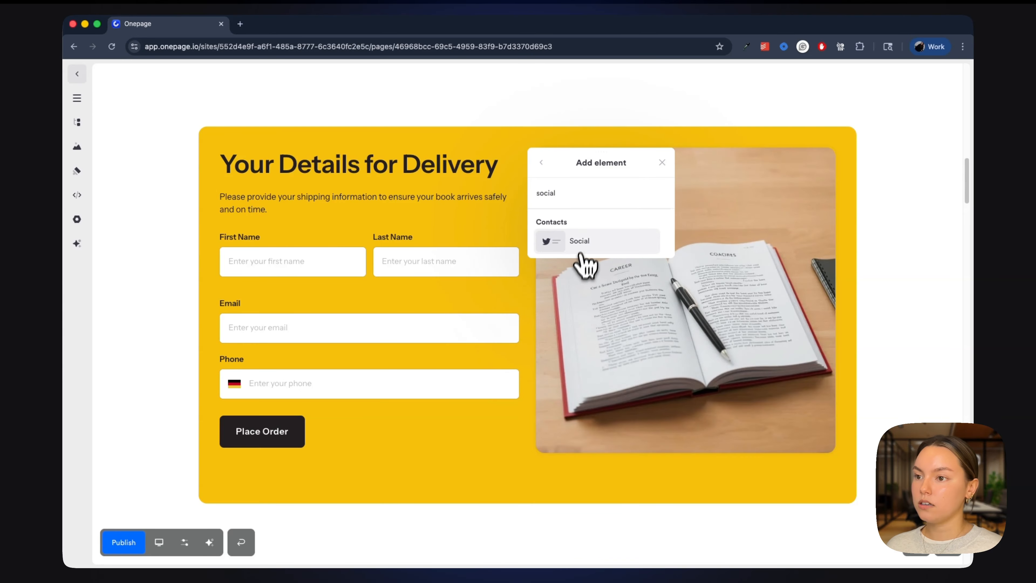
left_click(579, 241)
left_click(320, 450)
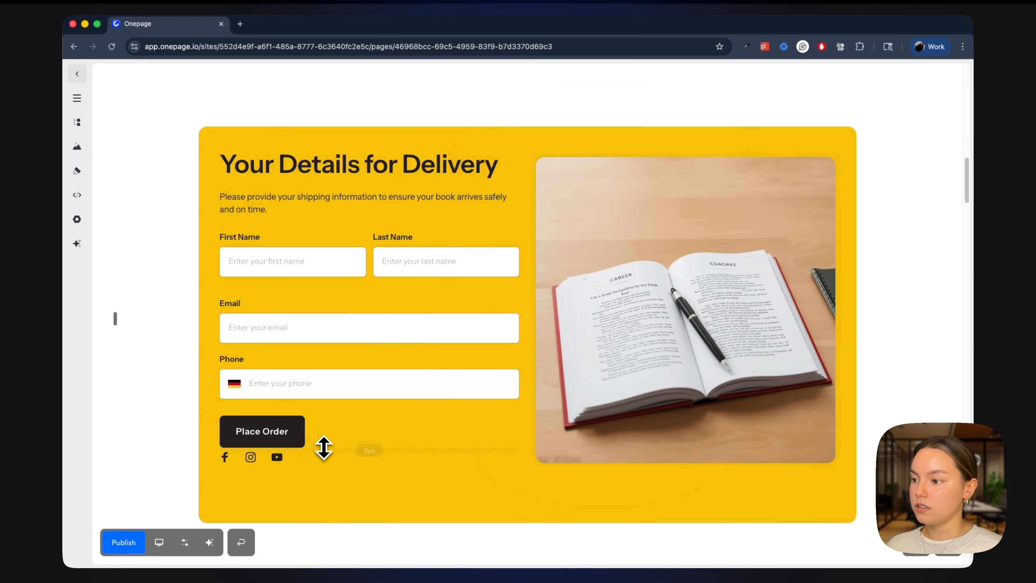
left_click_drag(324, 447, 324, 463)
Add a ReCaptcha element to the delivery details form and place it above the Place Order button with a gap between them.
left_click(257, 133)
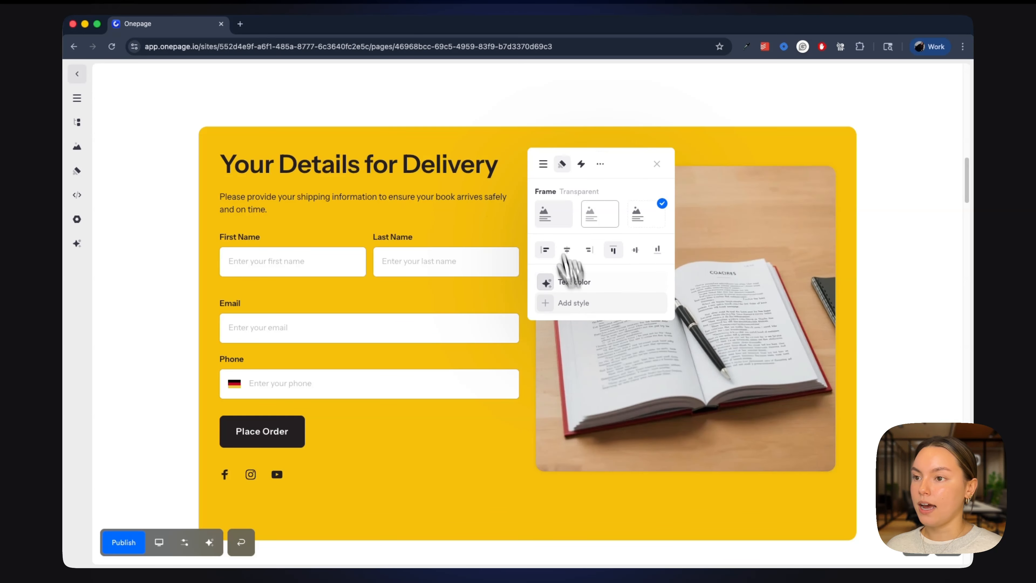
left_click(543, 165)
left_click(567, 370)
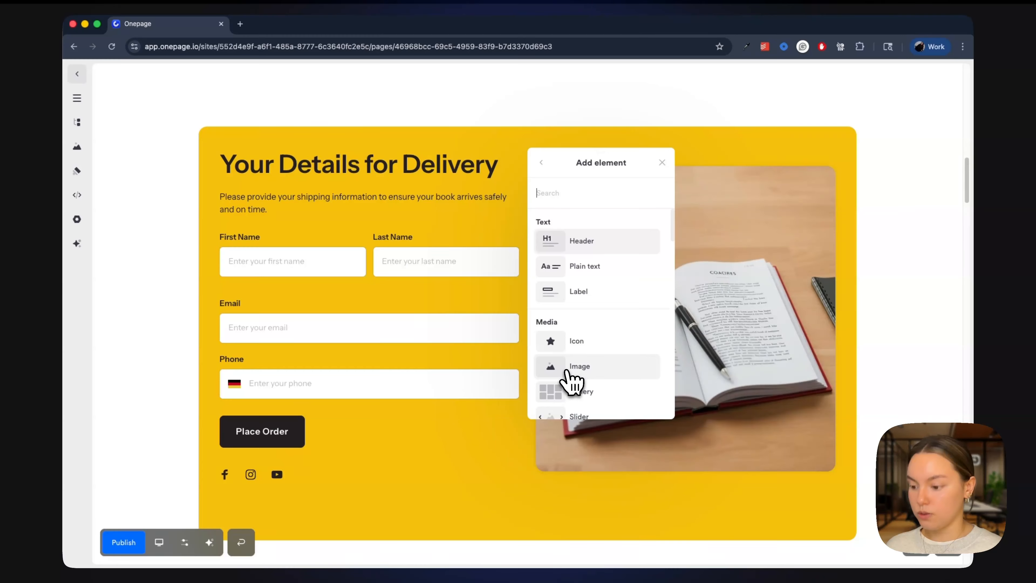
scroll(567, 381, "down", 3)
type("rec")
left_click(567, 244)
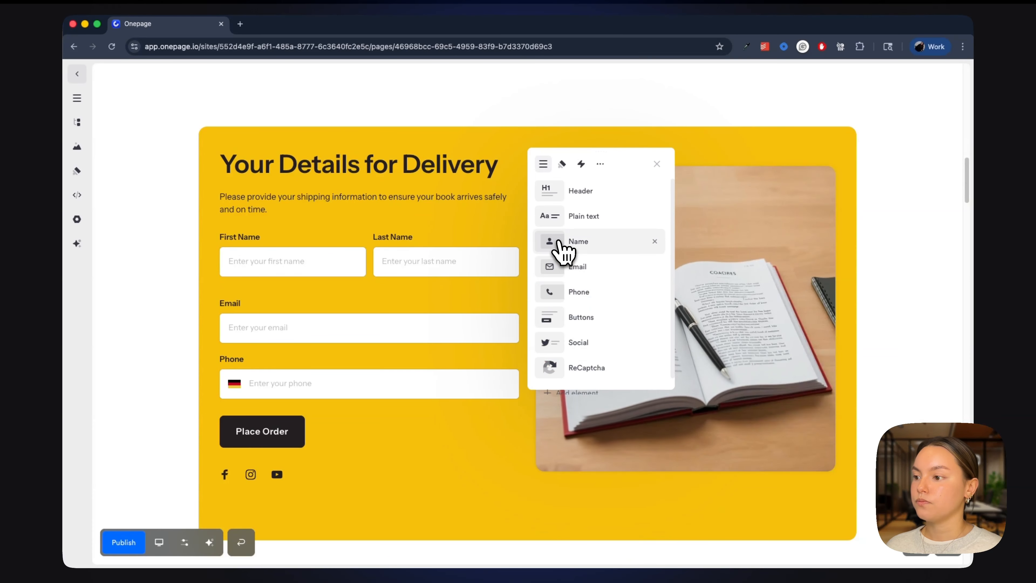
left_click(328, 512)
left_click_drag(213, 498, 226, 447)
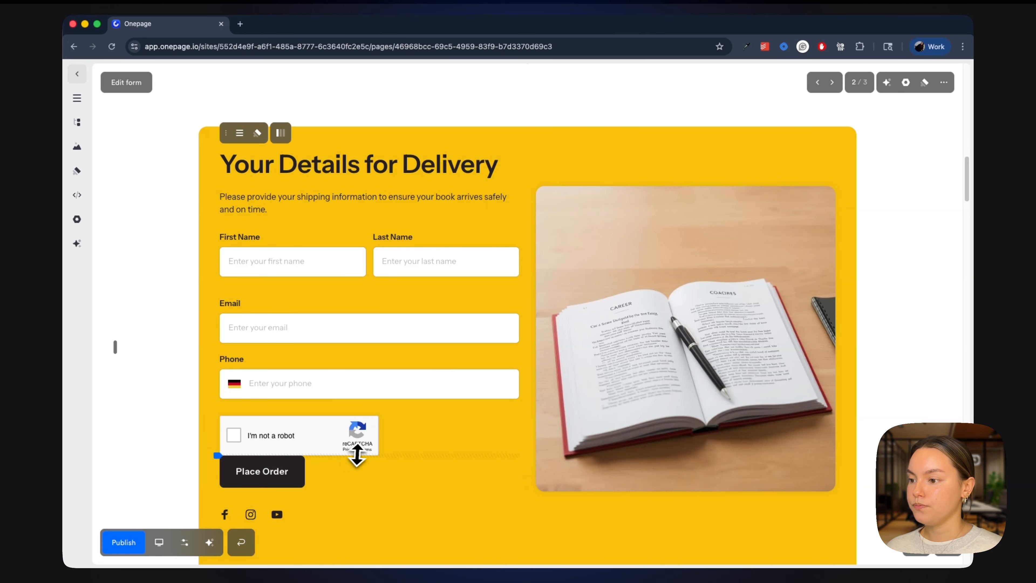
scroll(584, 422, "down", 1)
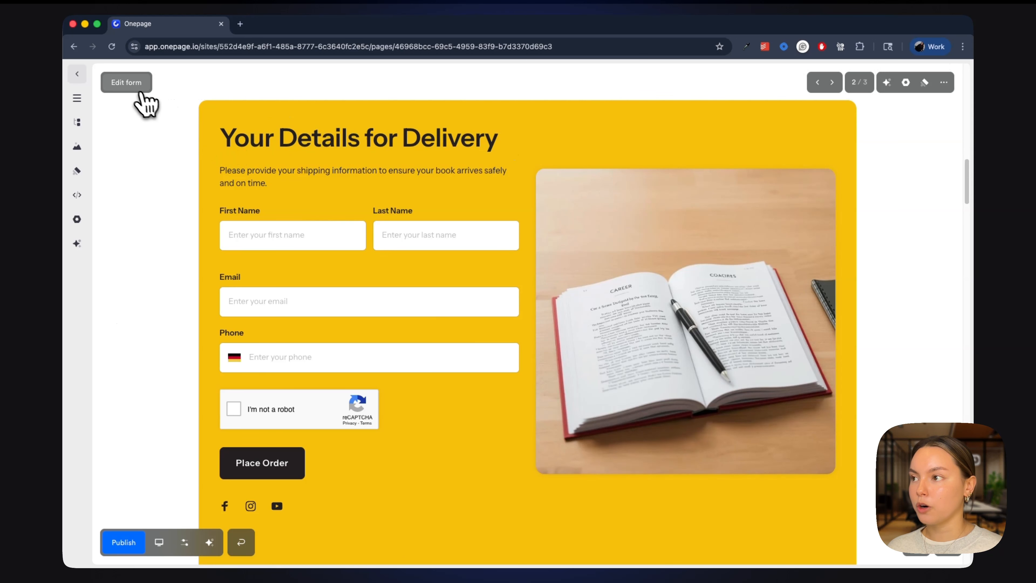
Open the form for editing and apply the AI Quick improve edit to the package choice step's heading, accepting the result.
left_click(134, 87)
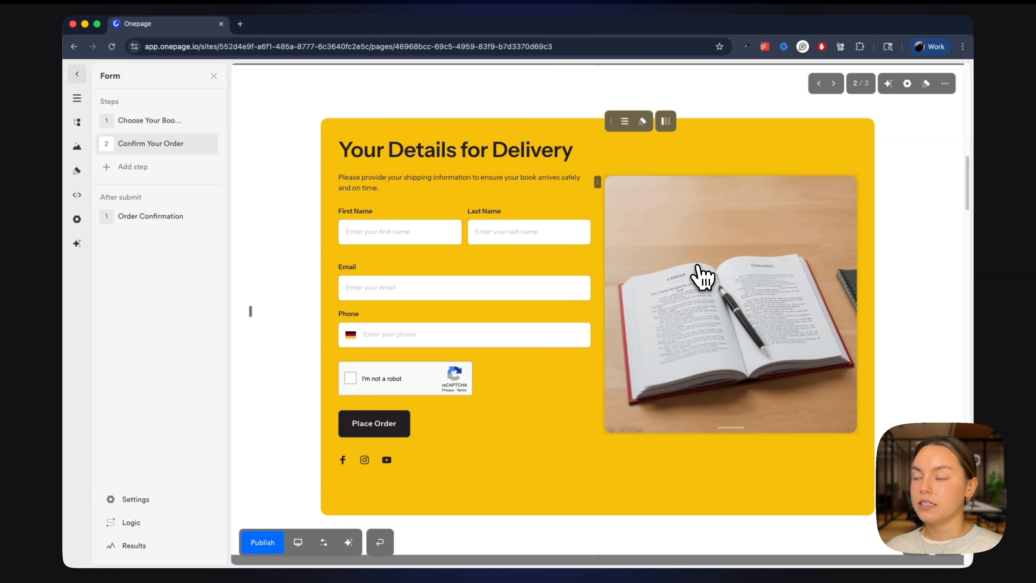
left_click(818, 83)
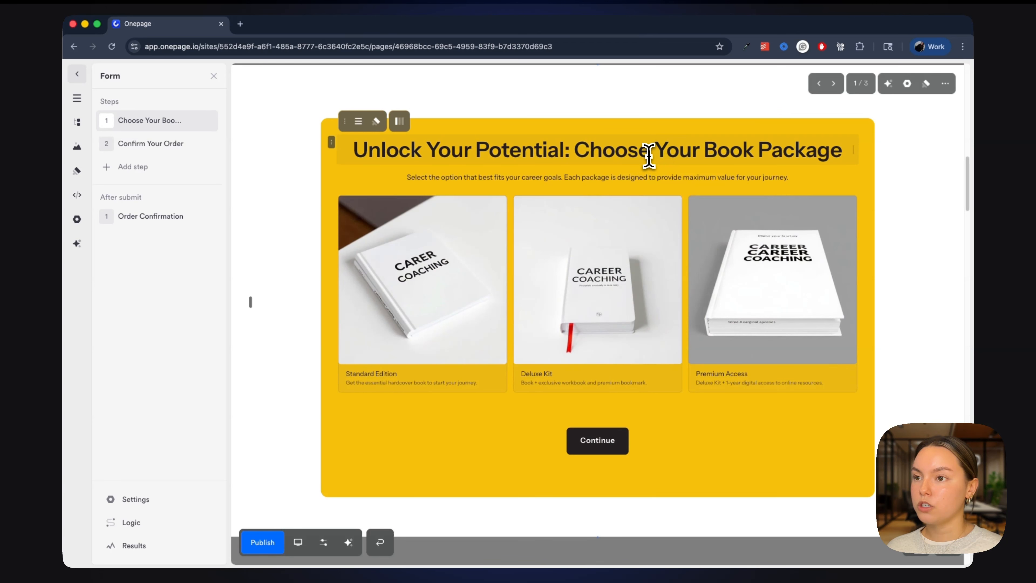
left_click(359, 122)
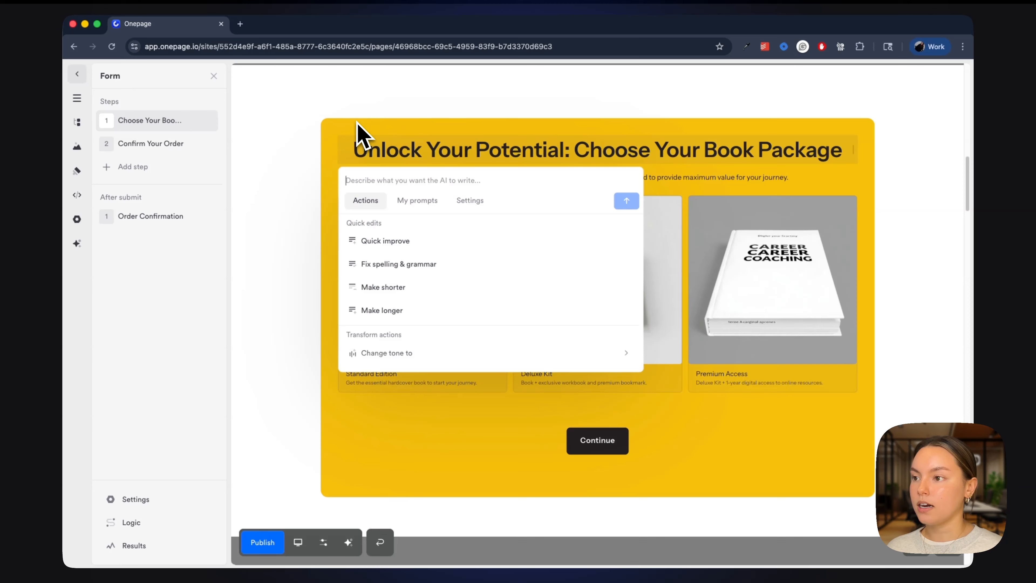
left_click(404, 239)
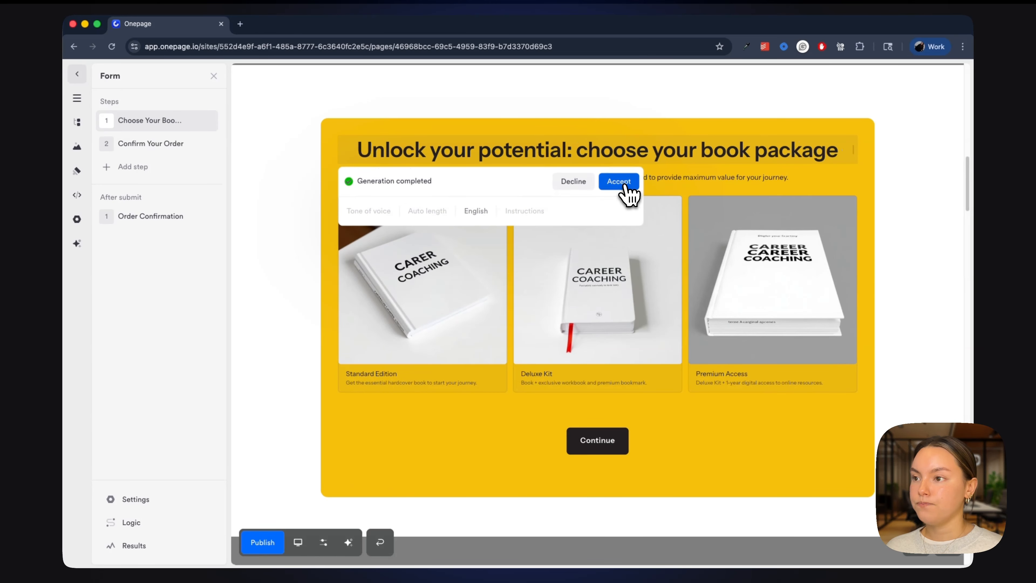
left_click(622, 181)
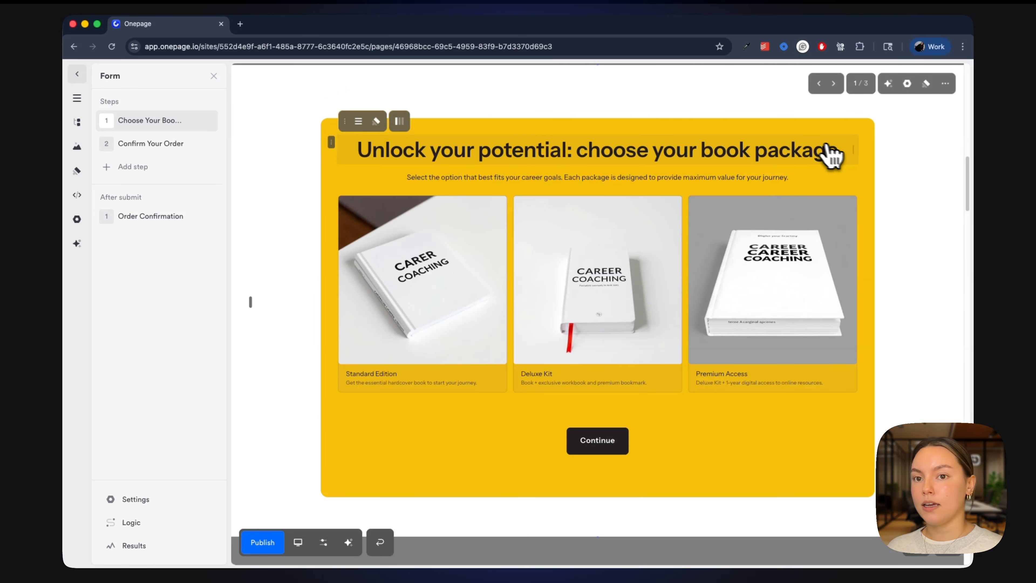
Add a blank 1 row, 1 column Blueprint step after the package choice and insert a Calendly widget into it.
left_click(183, 168)
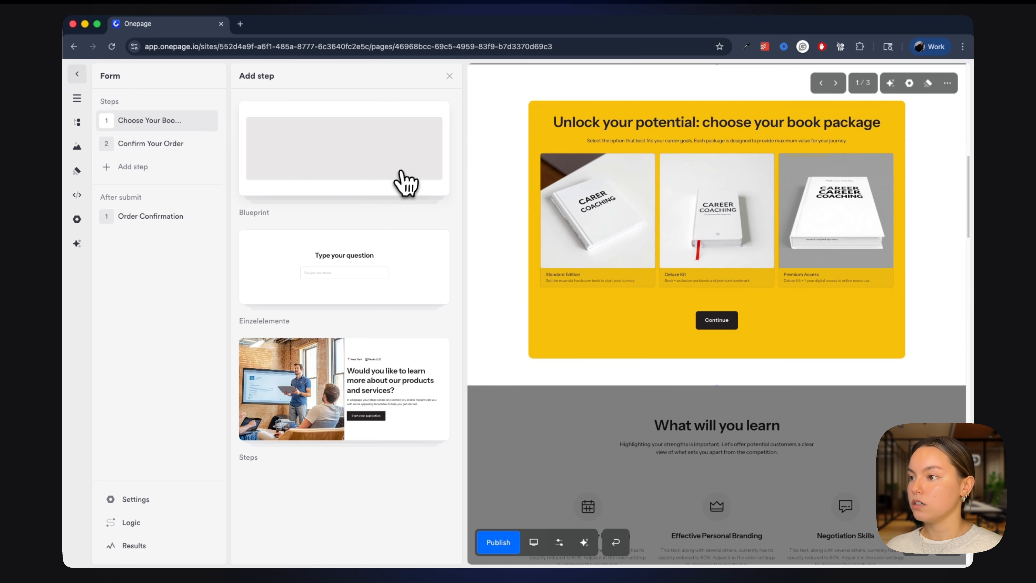
left_click(407, 173)
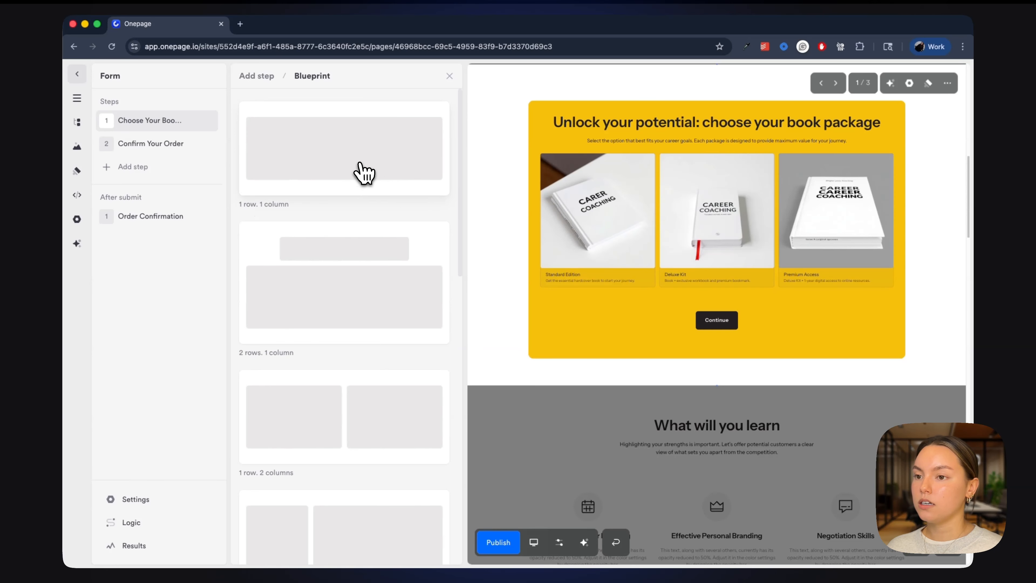
left_click(358, 172)
left_click(714, 219)
type("cale")
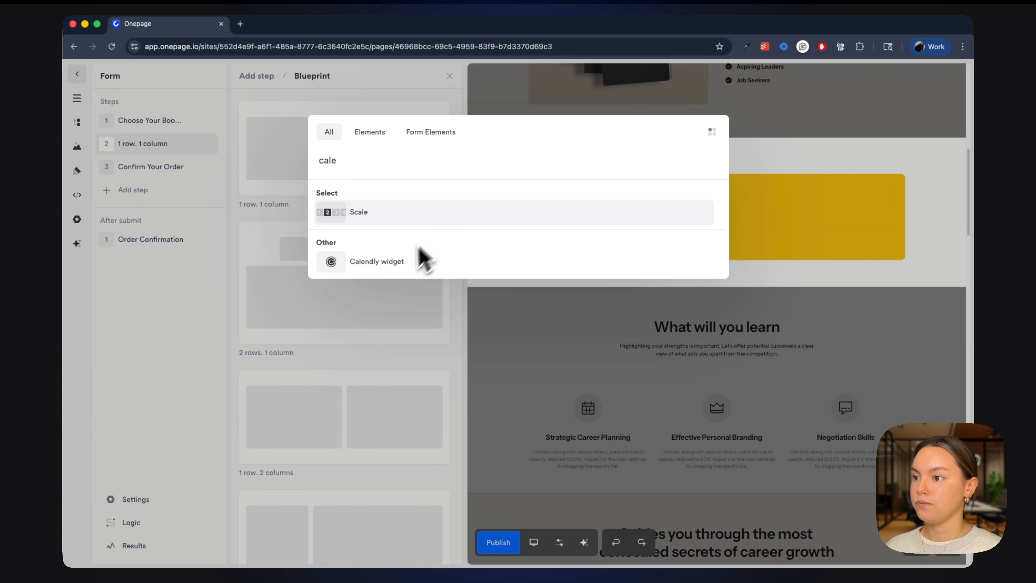
left_click(420, 261)
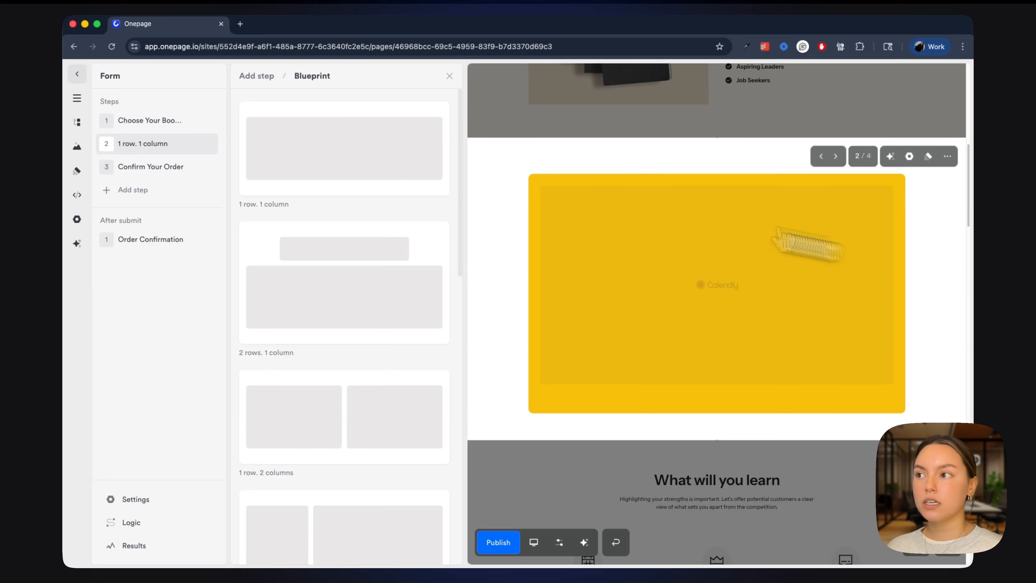
Open the settings of the book order form.
left_click(147, 498)
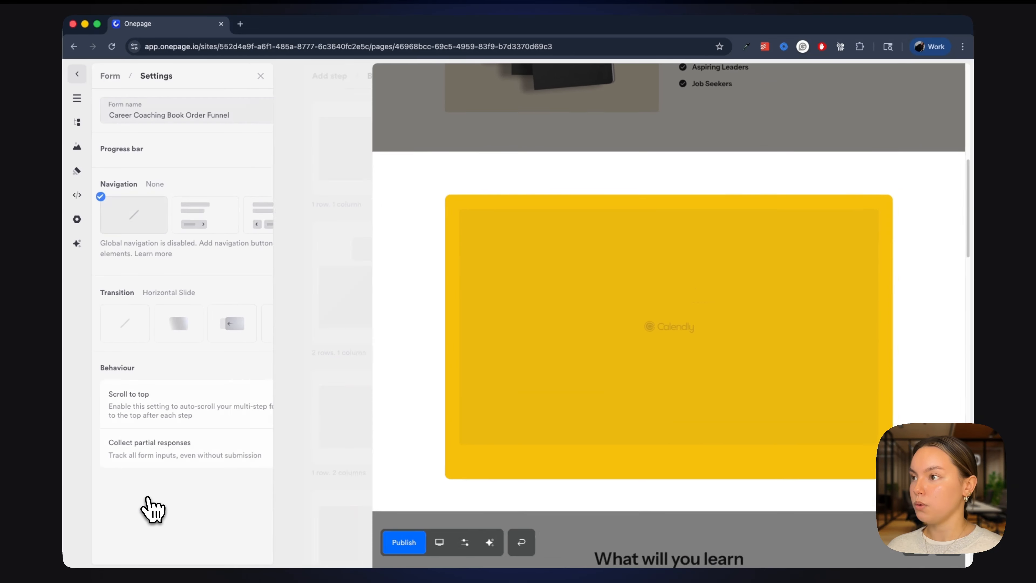